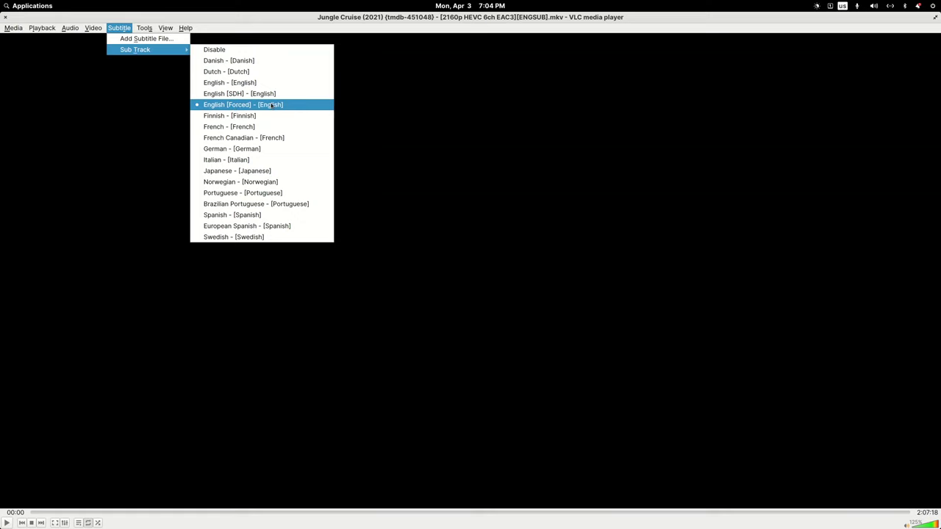
{"action": "left_click", "coordinate": [75, 111]}
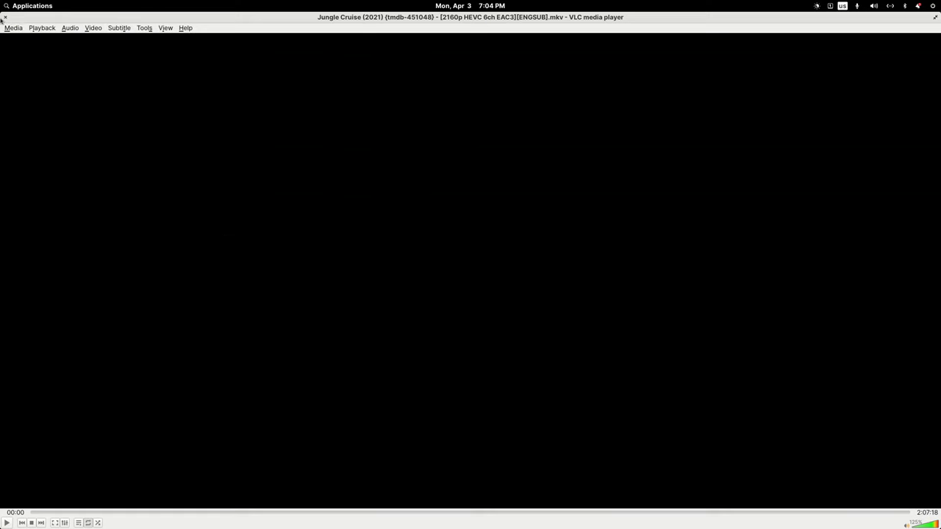
Close VLC and open the Jungle Cruise MKV in MKVToolNix GUI via Open with.
{"action": "left_click", "coordinate": [5, 16]}
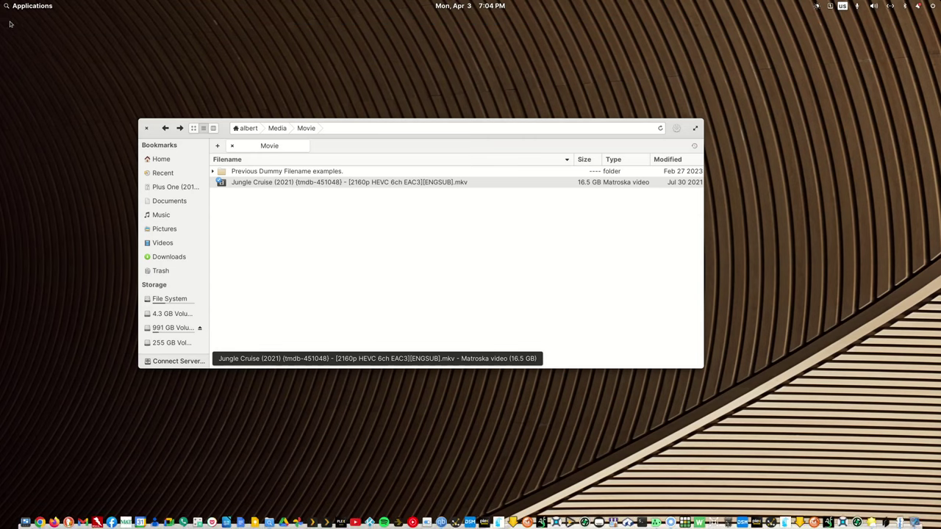
{"action": "right_click", "coordinate": [294, 185]}
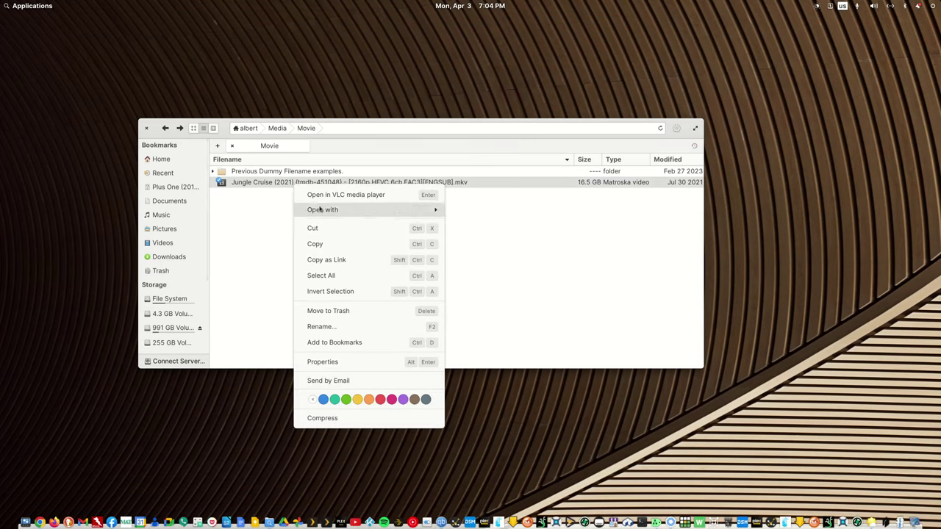
{"action": "mouse_move", "coordinate": [320, 210]}
{"action": "left_click", "coordinate": [468, 237]}
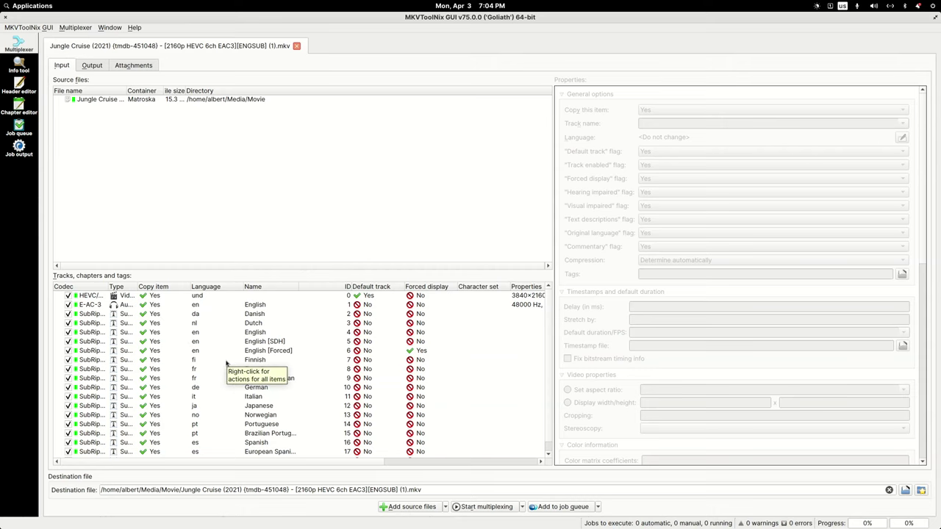
{"action": "left_click", "coordinate": [90, 298]}
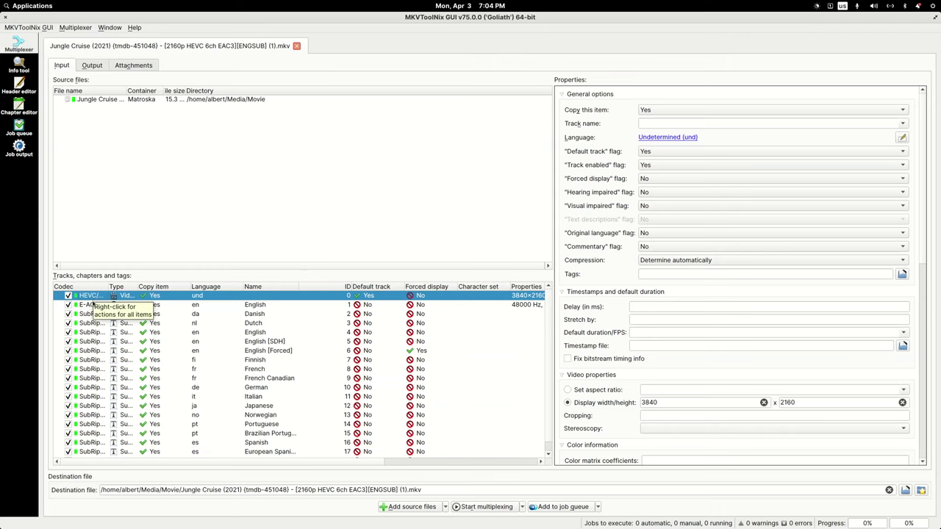
{"action": "left_click", "coordinate": [93, 306]}
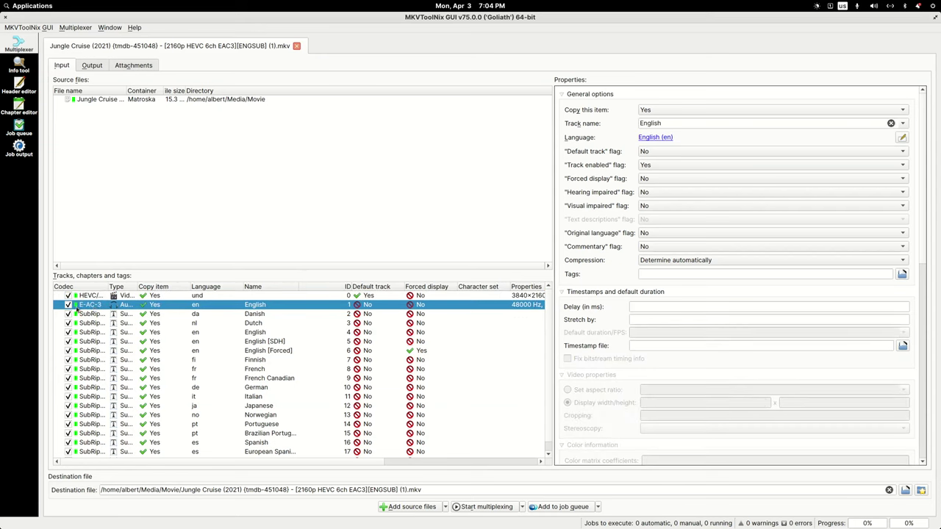
{"action": "left_click", "coordinate": [68, 305]}
{"action": "left_click", "coordinate": [67, 305]}
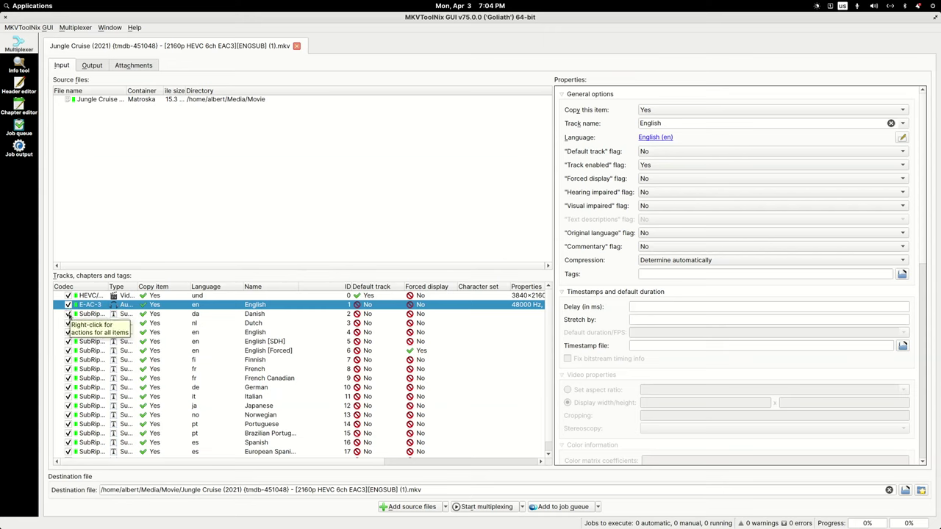
Exclude the Danish, Dutch and Finnish subtitle tracks from the copy.
{"action": "left_click", "coordinate": [68, 314]}
{"action": "left_click", "coordinate": [68, 323]}
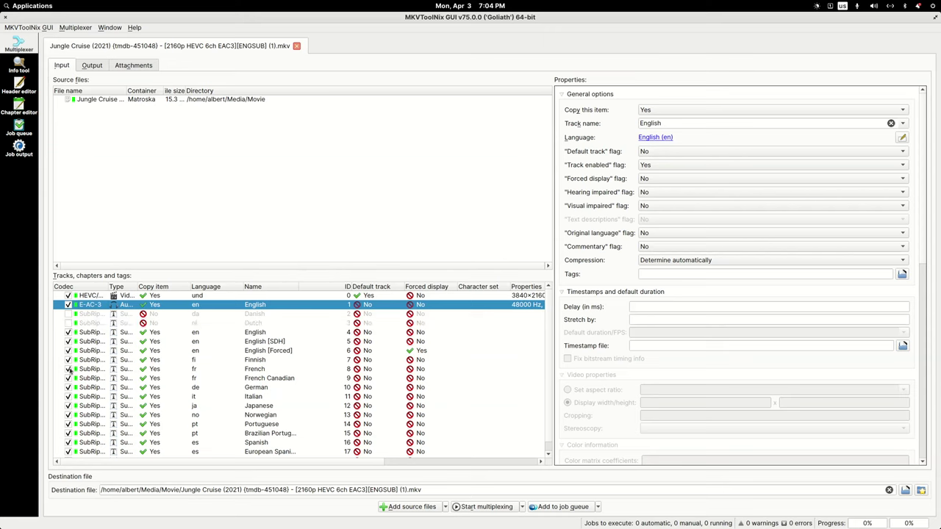
{"action": "left_click", "coordinate": [74, 361]}
{"action": "left_click", "coordinate": [69, 360]}
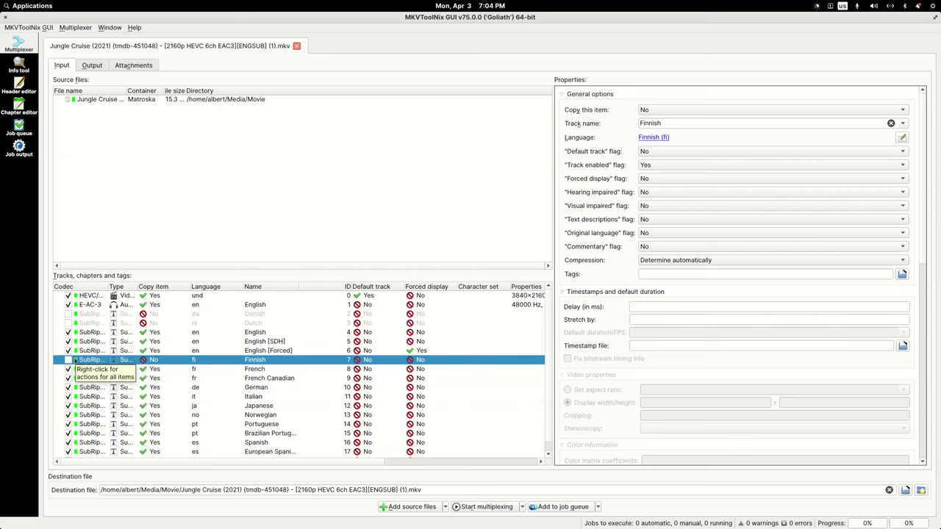
Exclude French, French Canadian, German, Italian, Japanese and the remaining foreign subtitles.
{"action": "key", "text": "Down"}
{"action": "key", "text": "space"}
{"action": "key", "text": "Down"}
{"action": "key", "text": "space"}
{"action": "key", "text": "Down"}
{"action": "key", "text": "space"}
{"action": "key", "text": "Down"}
{"action": "key", "text": "space"}
{"action": "key", "text": "Down"}
{"action": "key", "text": "space"}
{"action": "key", "text": "Down"}
{"action": "key", "text": "space"}
{"action": "key", "text": "Down"}
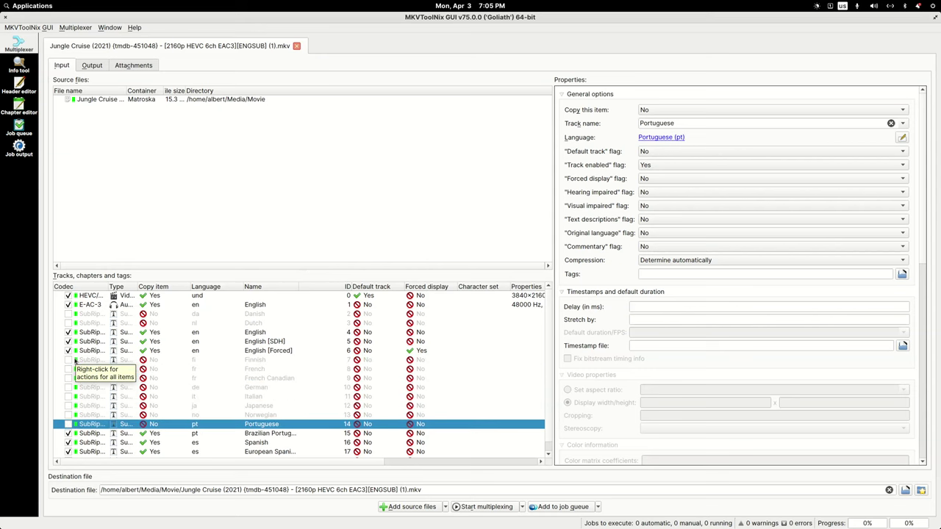
{"action": "key", "text": "space"}
{"action": "key", "text": "Down"}
{"action": "key", "text": "space"}
{"action": "key", "text": "Down"}
{"action": "key", "text": "space"}
{"action": "key", "text": "Down"}
{"action": "key", "text": "space"}
{"action": "key", "text": "Down"}
{"action": "key", "text": "space"}
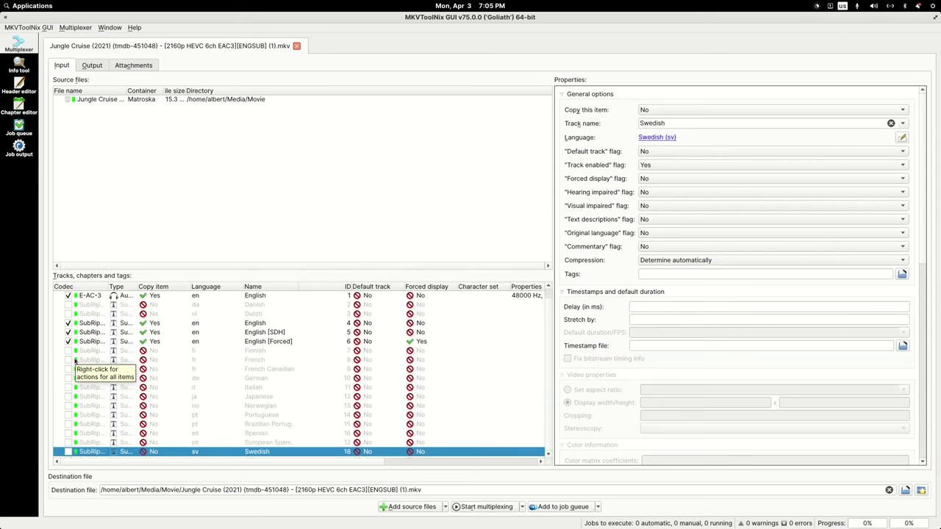
{"action": "key", "text": "Up"}
{"action": "key", "text": "Up"}
{"action": "key", "text": "Up"}
{"action": "key", "text": "Up"}
{"action": "key", "text": "Up"}
{"action": "key", "text": "Up"}
{"action": "key", "text": "Up"}
{"action": "key", "text": "Up"}
{"action": "key", "text": "Up"}
{"action": "key", "text": "Up"}
{"action": "key", "text": "Up"}
{"action": "key", "text": "Up"}
{"action": "key", "text": "Up"}
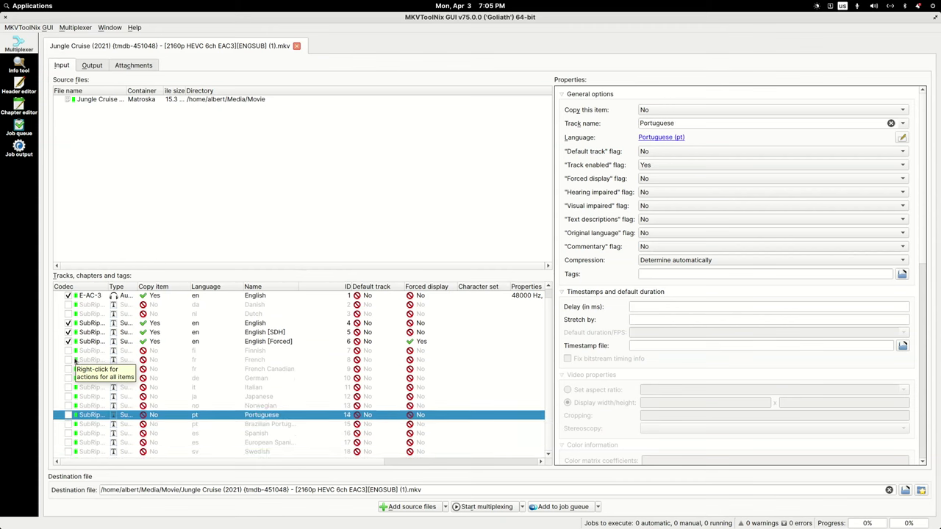
{"action": "key", "text": "Up"}
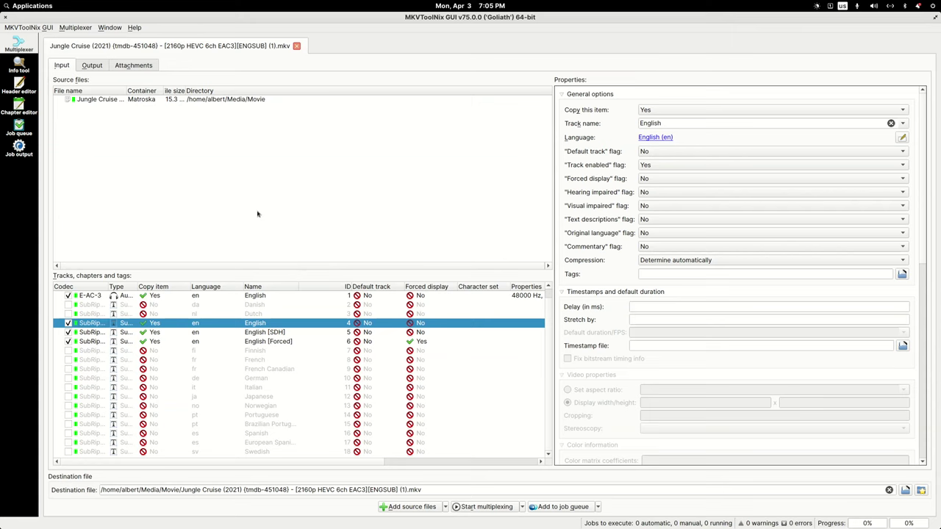
Keep the English [Forced] subtitle track's forced display flag set to Yes.
{"action": "left_click", "coordinate": [258, 342]}
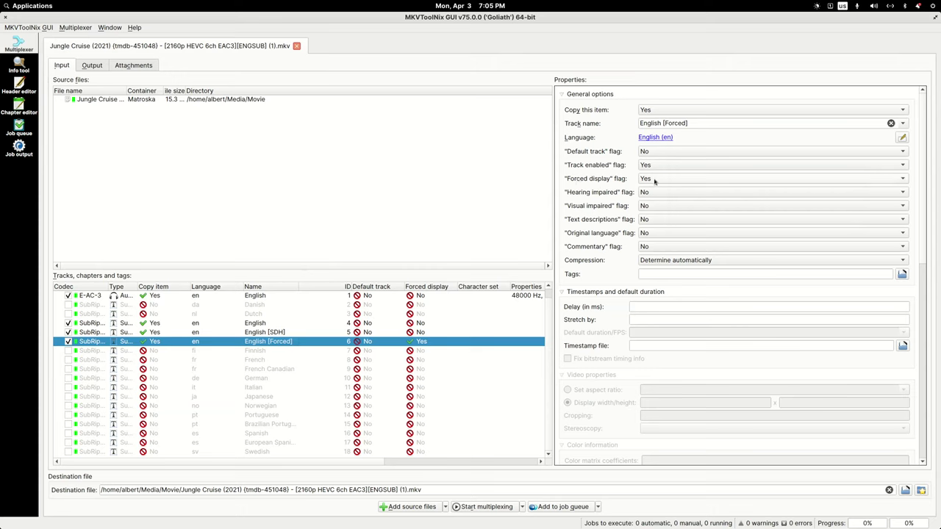
{"action": "left_click", "coordinate": [654, 180]}
{"action": "left_click", "coordinate": [655, 180]}
Set the English [SDH] track's Hearing impaired flag to Yes, then review the other English tracks.
{"action": "left_click", "coordinate": [277, 334]}
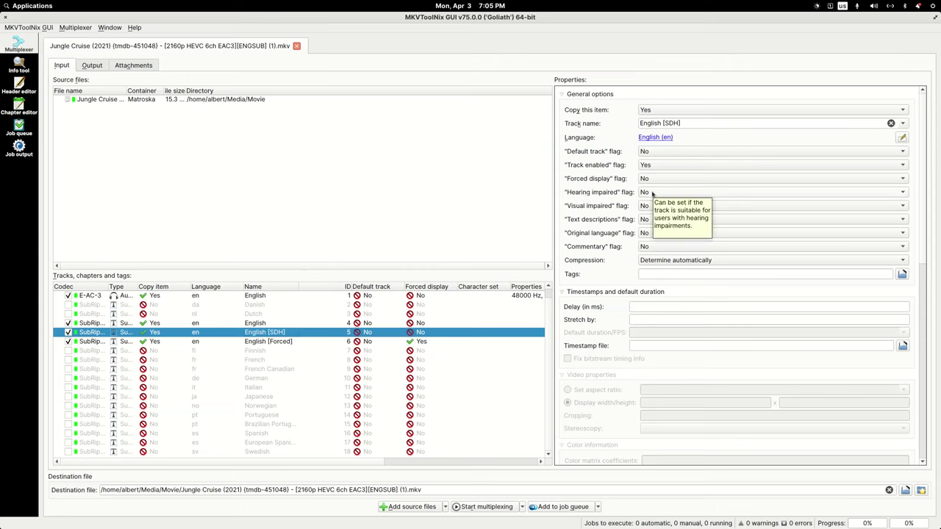
{"action": "left_click", "coordinate": [651, 194]}
{"action": "left_click", "coordinate": [655, 181]}
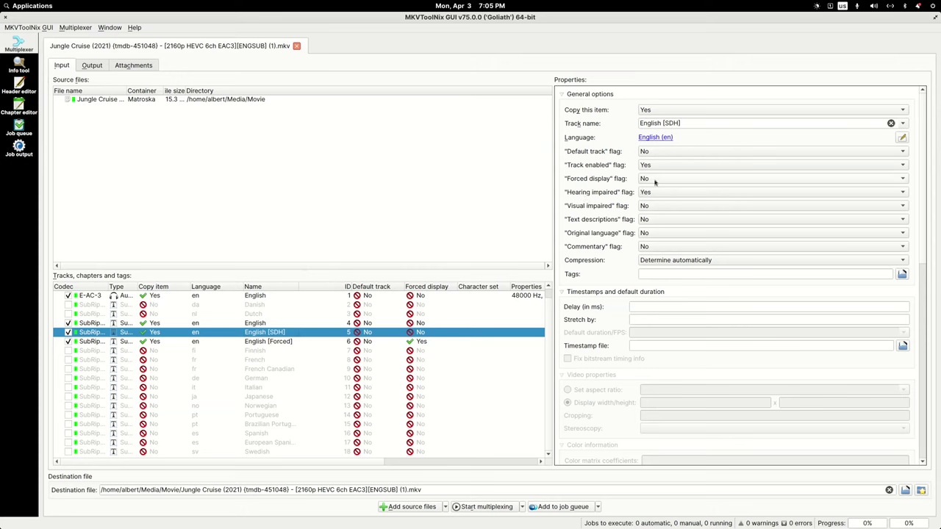
{"action": "left_click", "coordinate": [255, 324]}
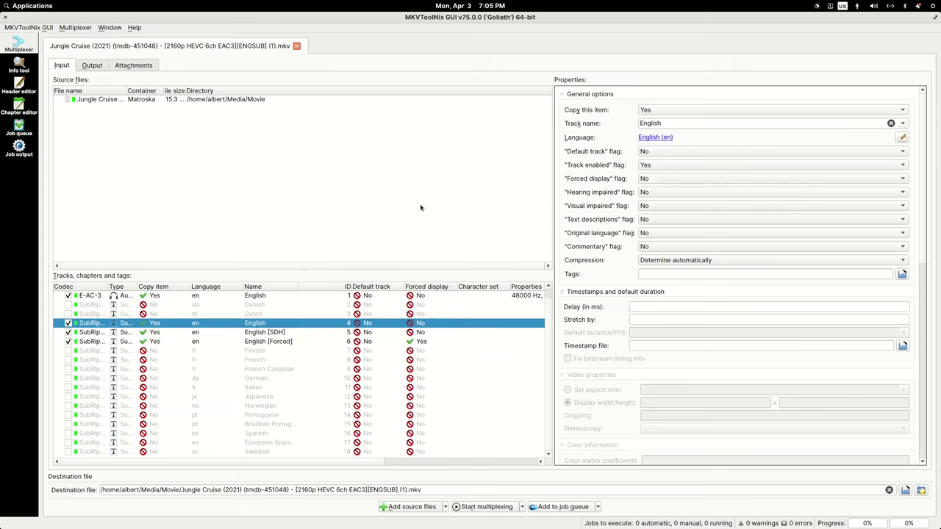
{"action": "left_click", "coordinate": [255, 343]}
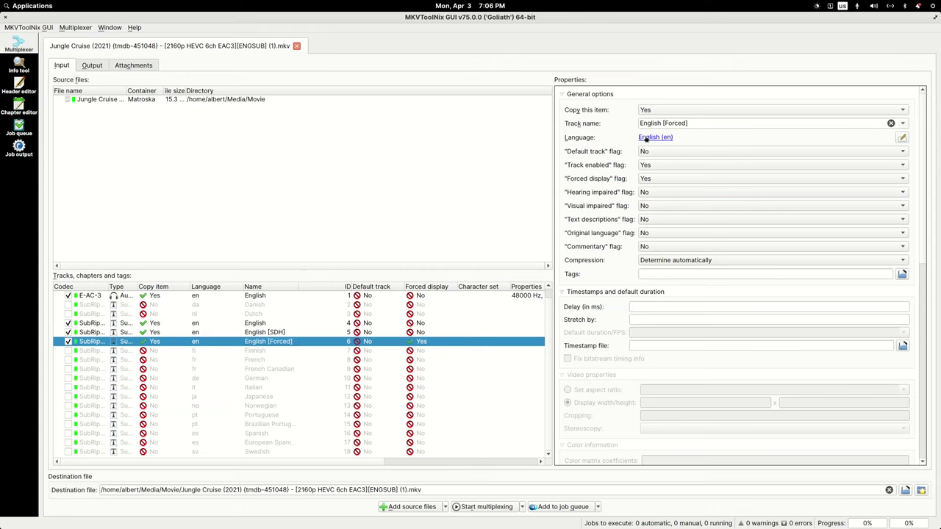
Start multiplexing and let the Jungle Cruise (1).mkv job reach 100%.
{"action": "mouse_move", "coordinate": [639, 141]}
{"action": "left_click", "coordinate": [479, 507]}
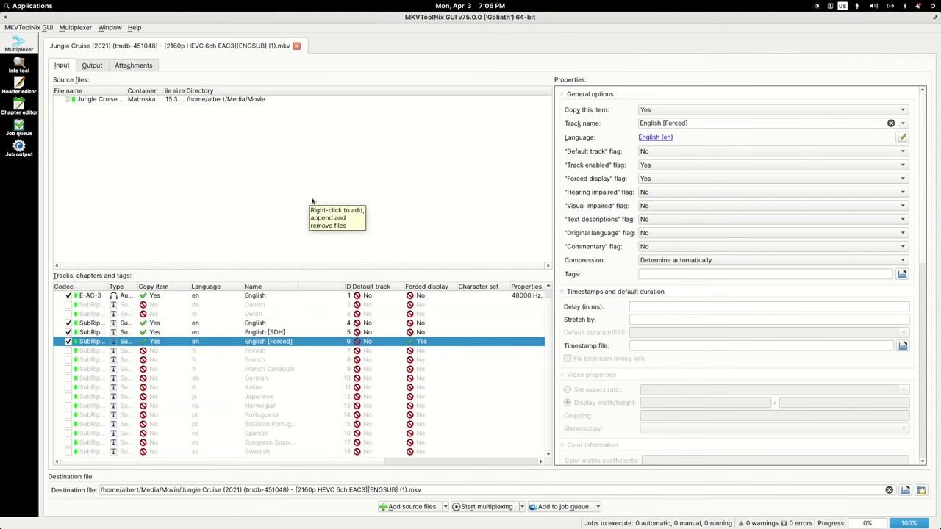
Restore and reposition the MKVToolNix GUI window, then close it.
{"action": "double_click", "coordinate": [360, 17]}
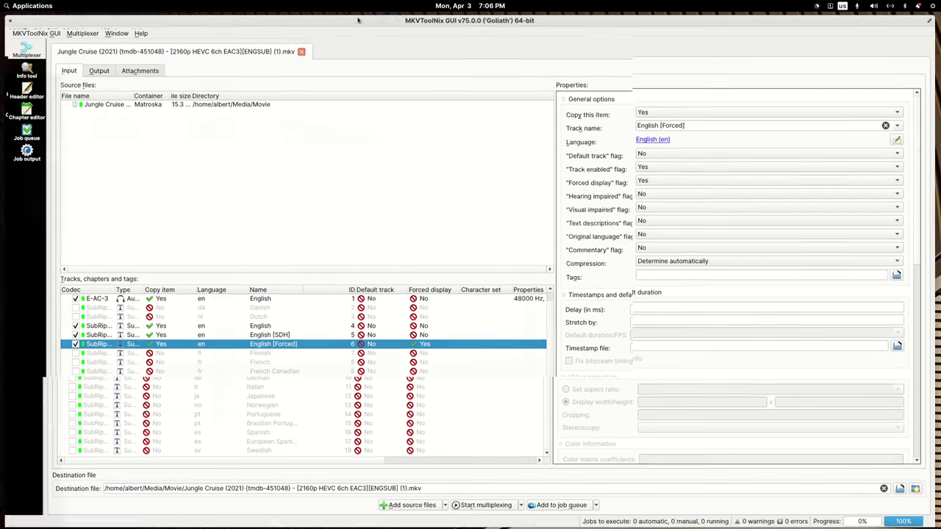
{"action": "left_click_drag", "start_coordinate": [294, 121], "coordinate": [211, 85]}
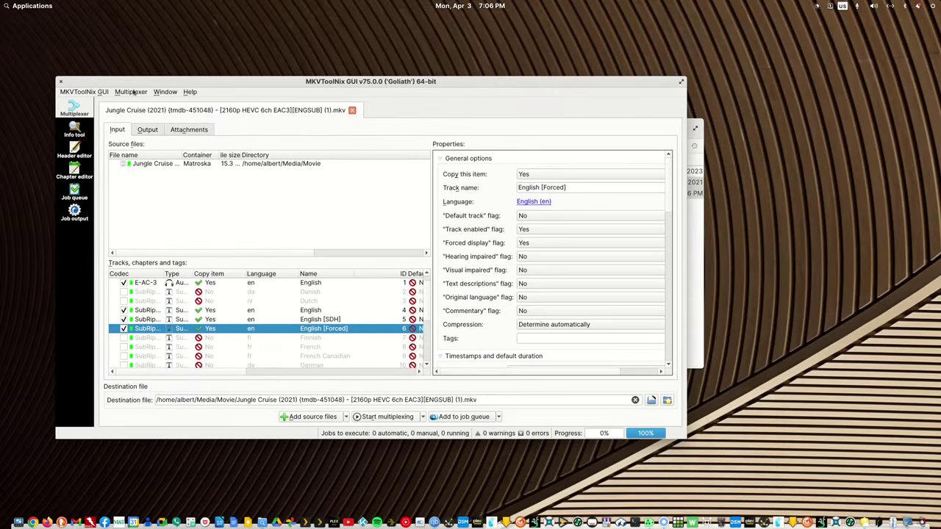
{"action": "left_click", "coordinate": [61, 82]}
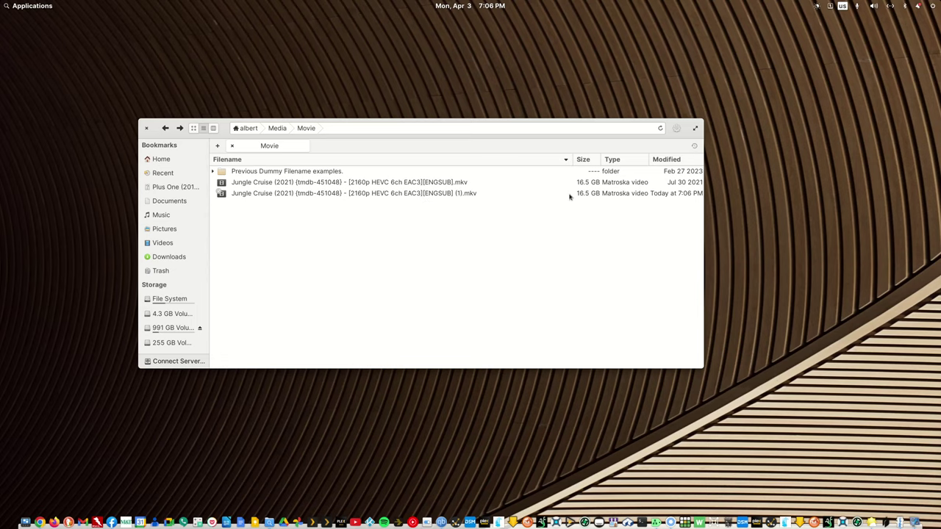
Play Jungle Cruise (1).mkv in VLC, confirm Sub Track lists only English tracks, then close.
{"action": "double_click", "coordinate": [443, 194]}
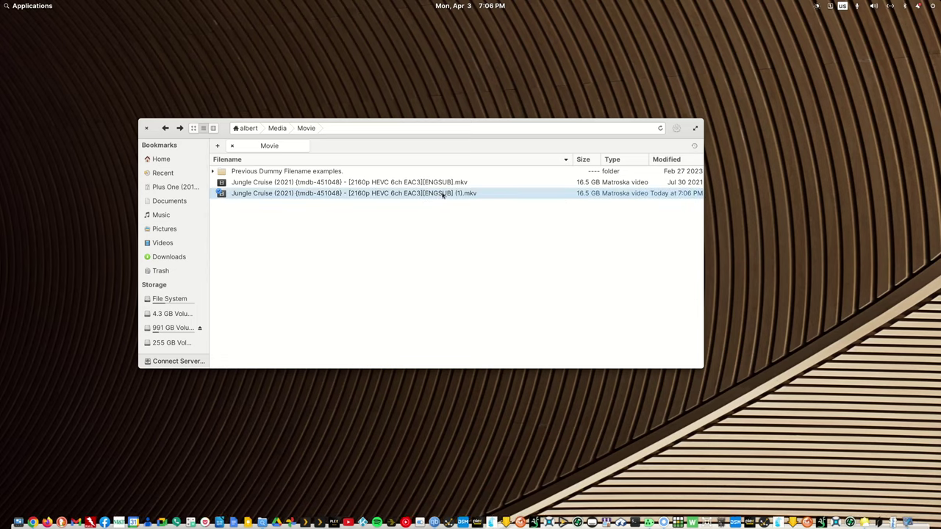
{"action": "left_click", "coordinate": [8, 523]}
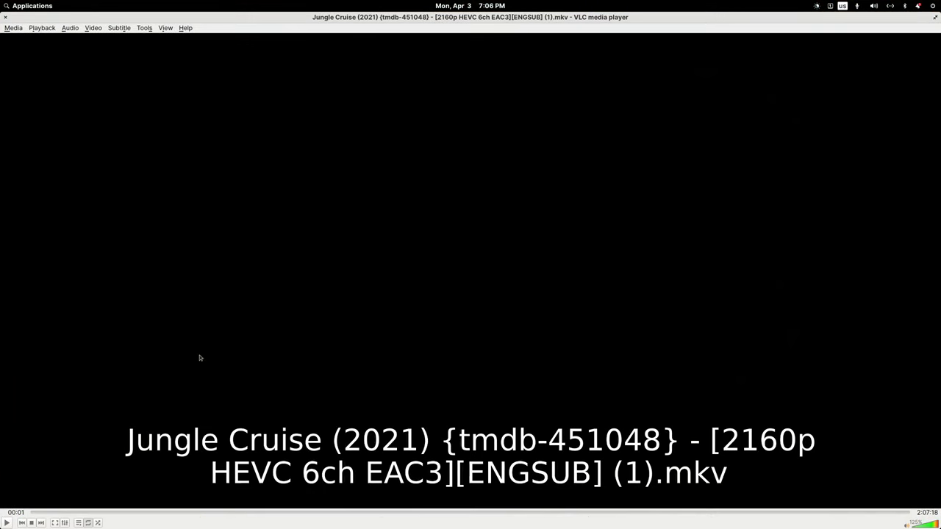
{"action": "left_click", "coordinate": [120, 30]}
{"action": "mouse_move", "coordinate": [136, 52]}
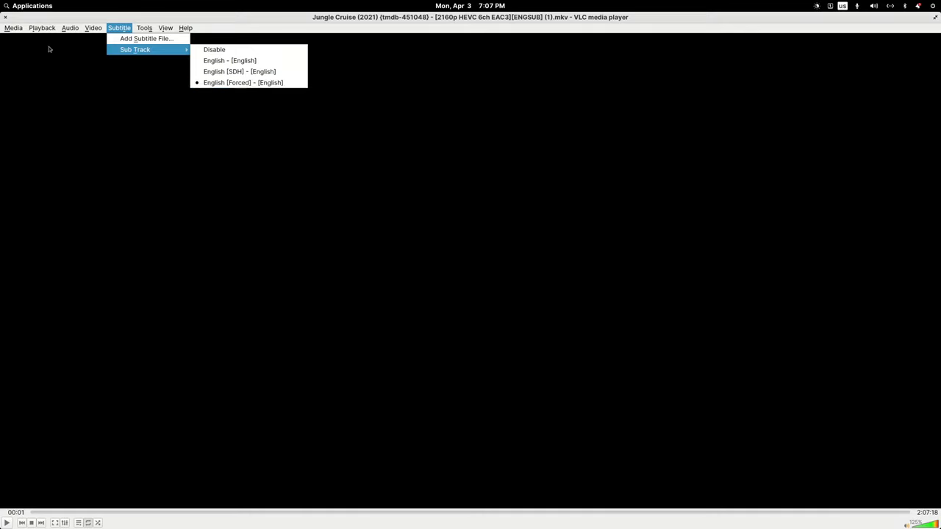
{"action": "left_click", "coordinate": [6, 18]}
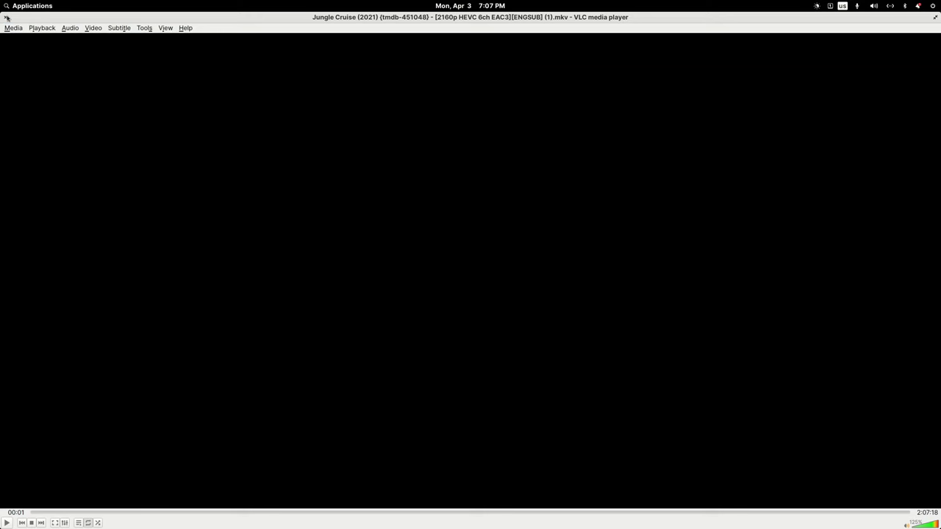
{"action": "left_click", "coordinate": [6, 17]}
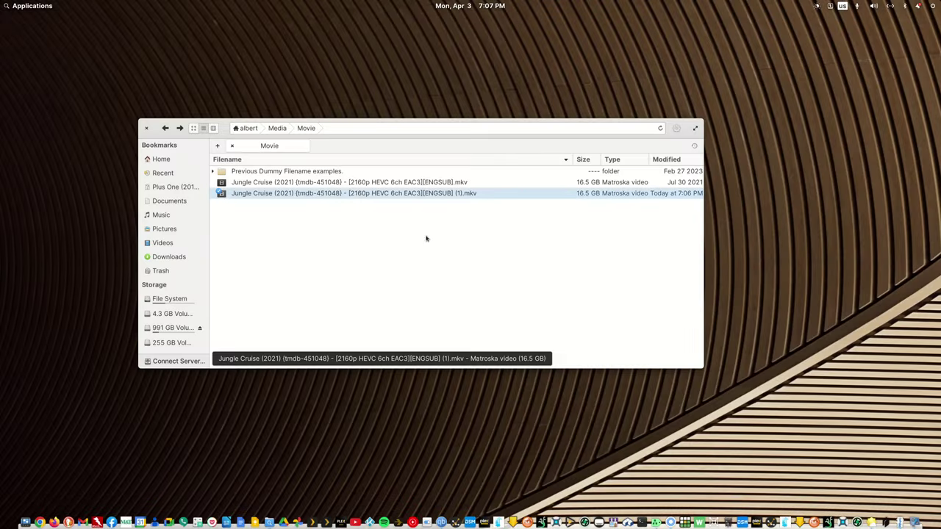